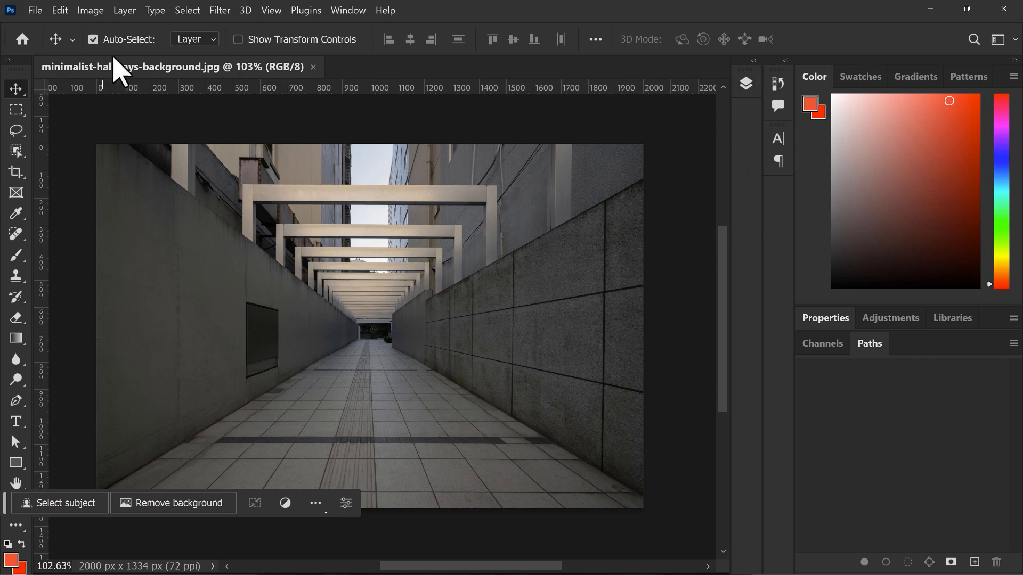
Add the text "SIMPLIFIED" in white 165 pt Bahnschrift Bold and move it up toward the left wall.
left_click(19, 421)
left_click(275, 318)
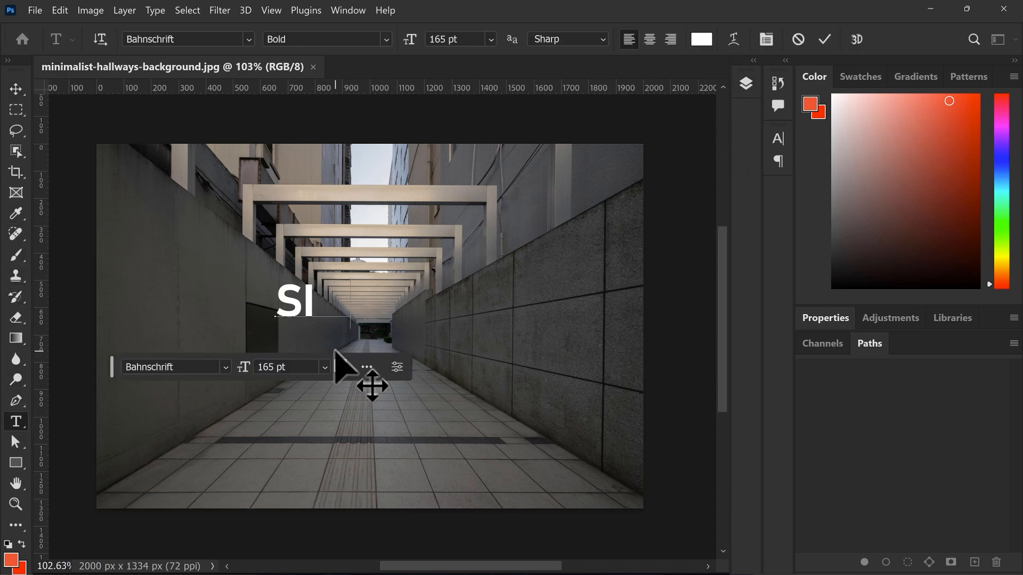
type("SIMPLIFIED")
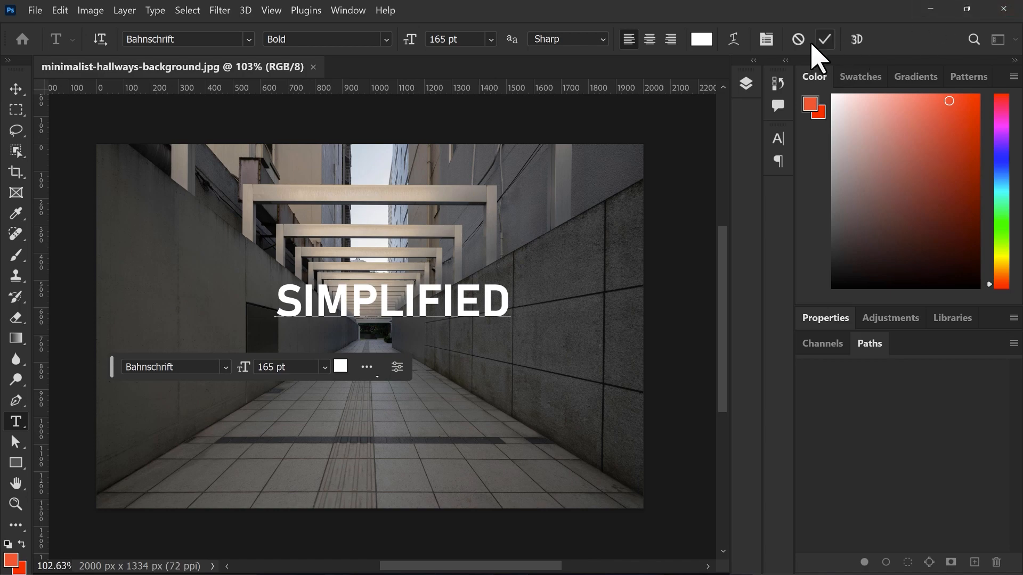
left_click(825, 39)
key("v")
left_click_drag(386, 308, 317, 285)
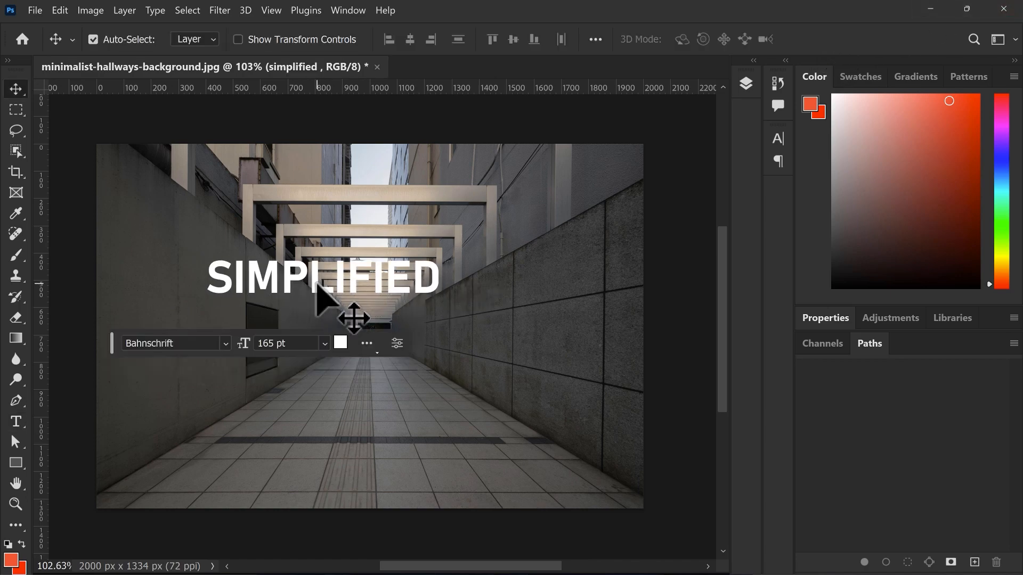
Select the pixels of the simplified text layer, copy them to the clipboard and clear the selection.
left_click(746, 83)
right_click(569, 182)
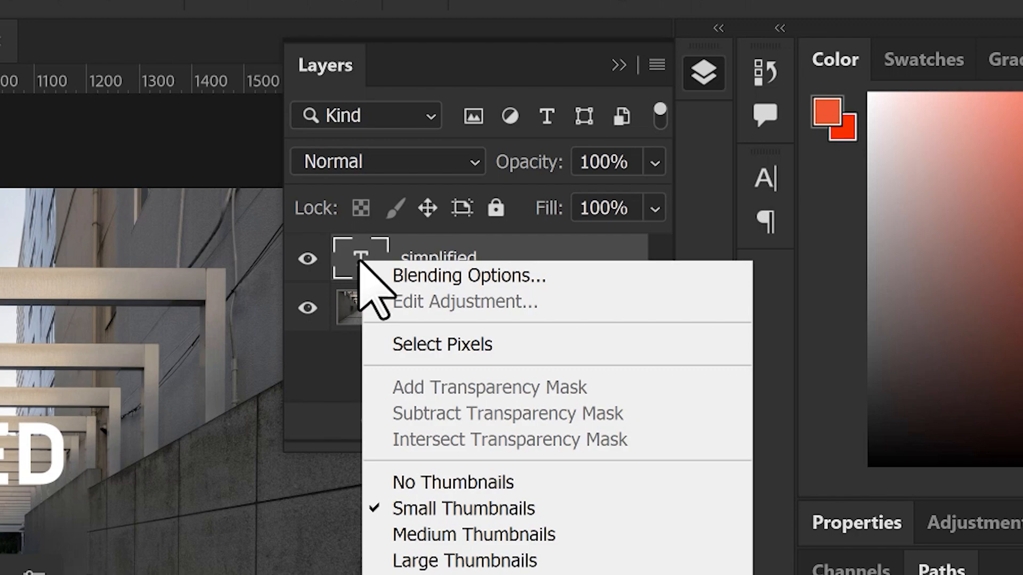
left_click(434, 344)
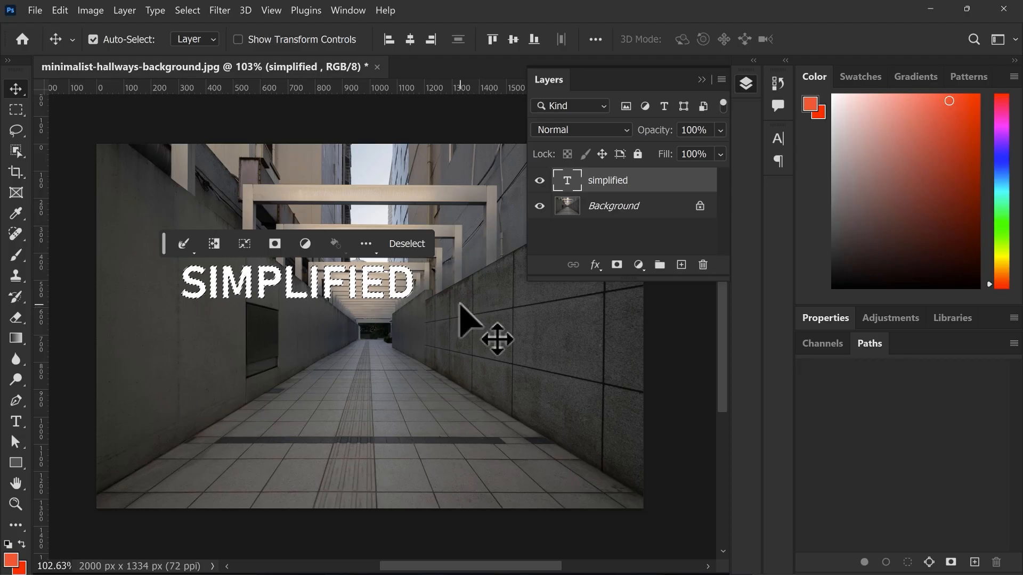
key("ctrl")
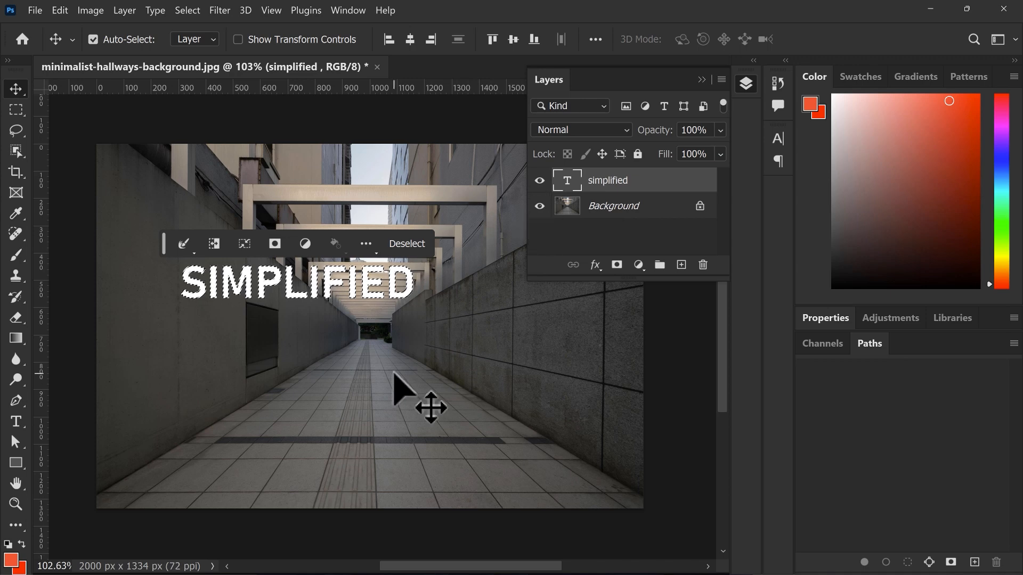
key("ctrl")
key("ctrl+d")
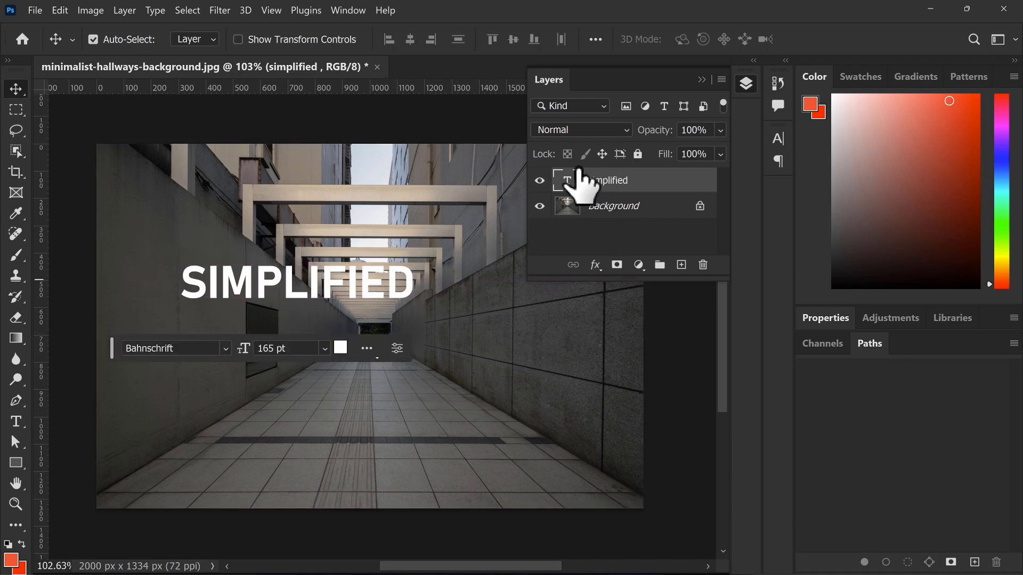
Hide the simplified text layer and add a new empty layer above it.
left_click(541, 181)
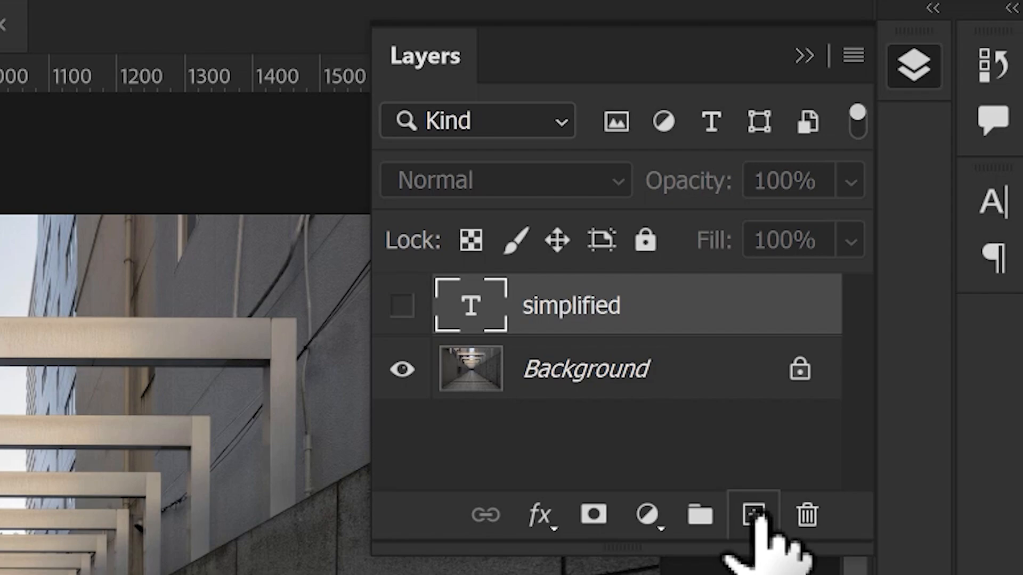
left_click(756, 514)
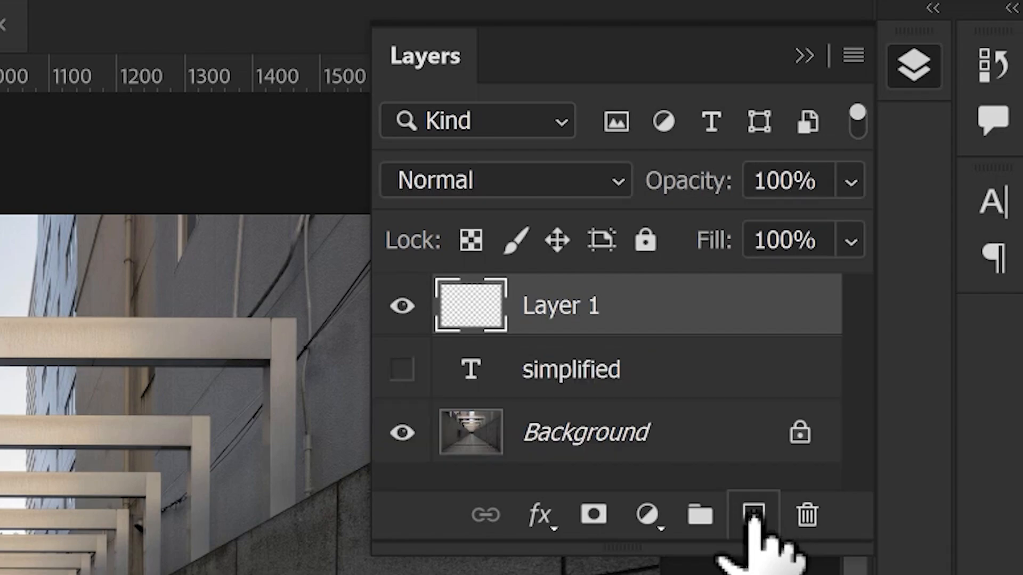
left_click(805, 55)
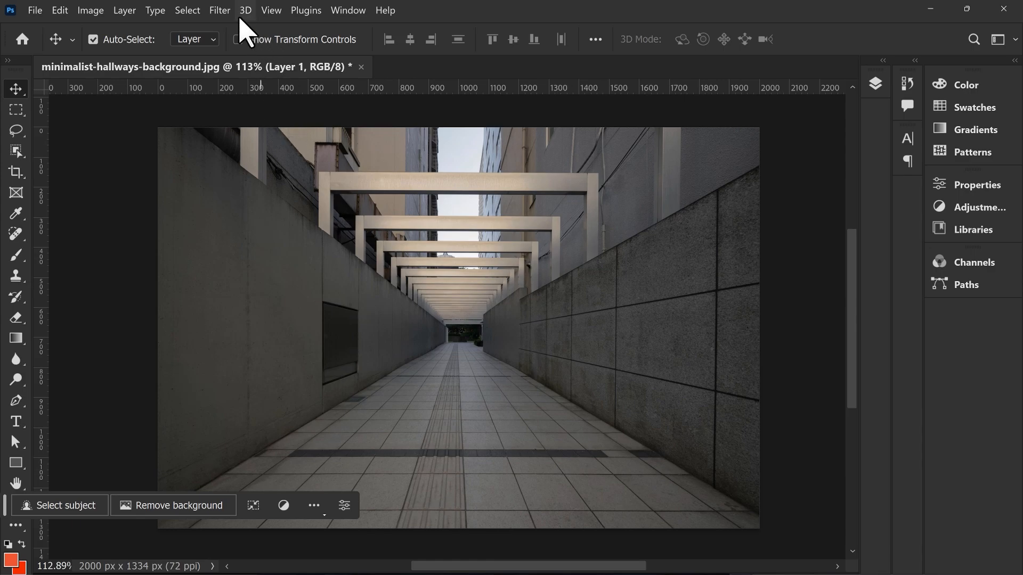
Start the Vanishing Point filter and create a four-corner perspective plane over the right-hand concrete wall.
left_click(222, 11)
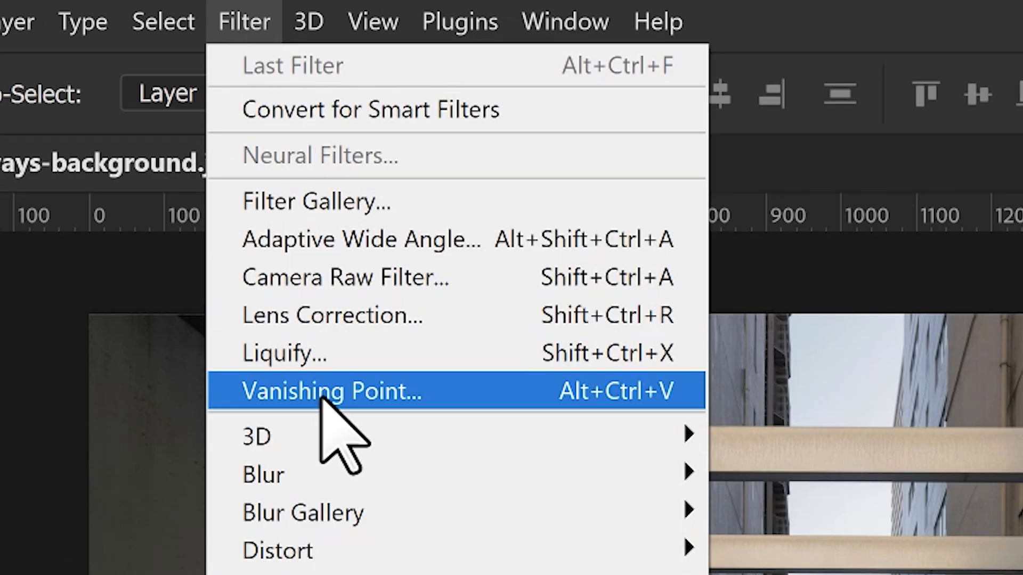
left_click(323, 395)
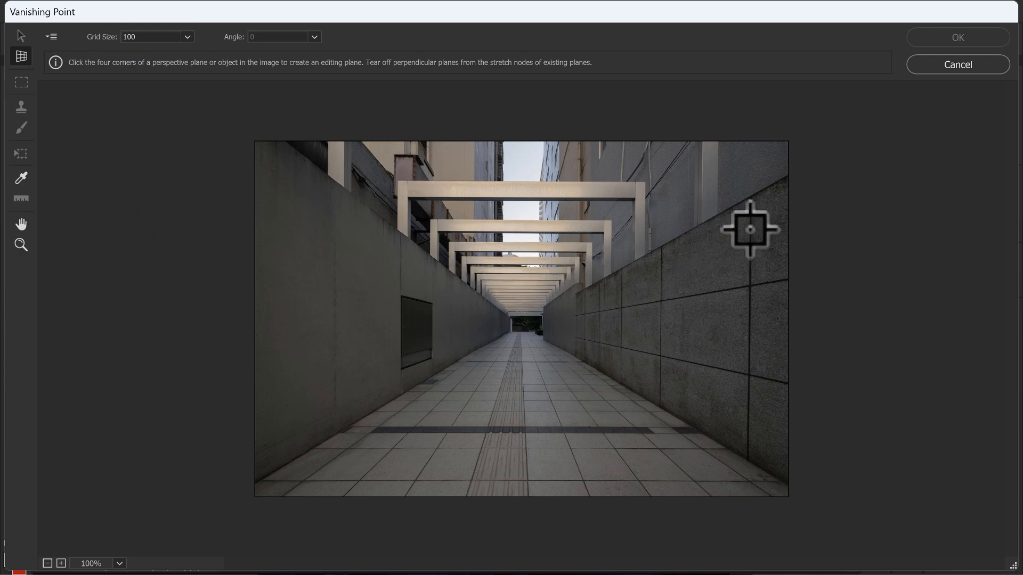
left_click(789, 191)
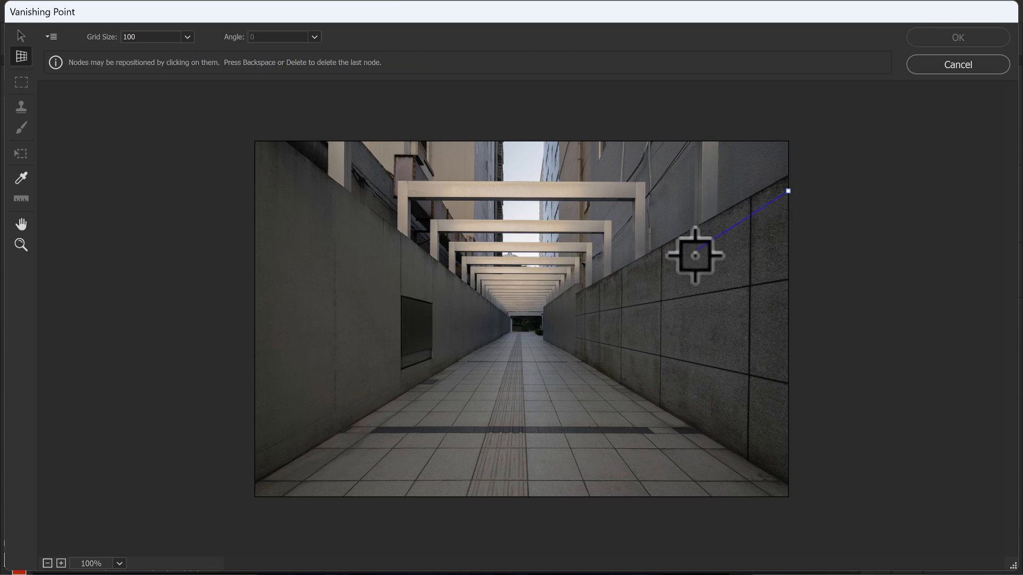
left_click(585, 295)
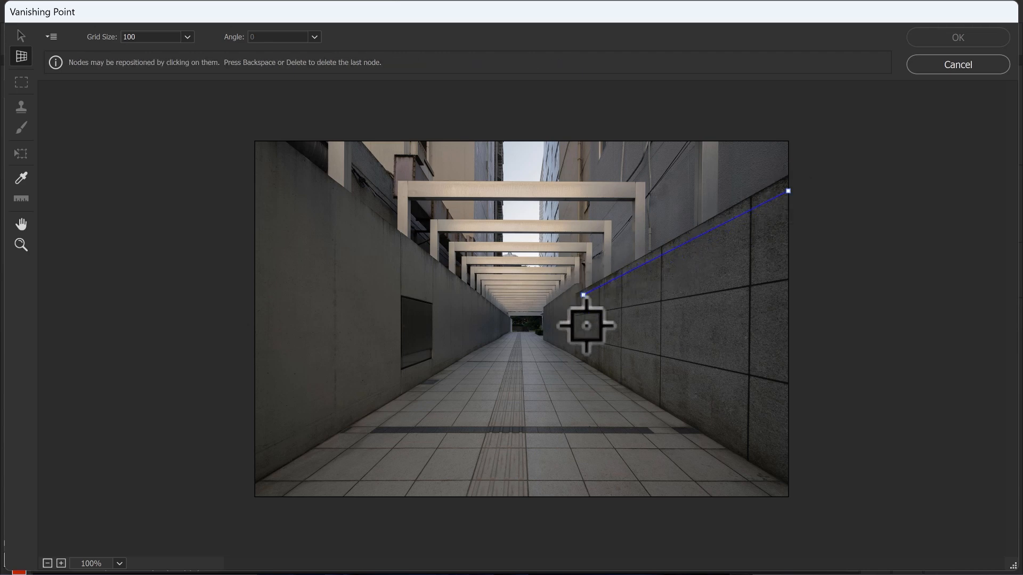
left_click(586, 354)
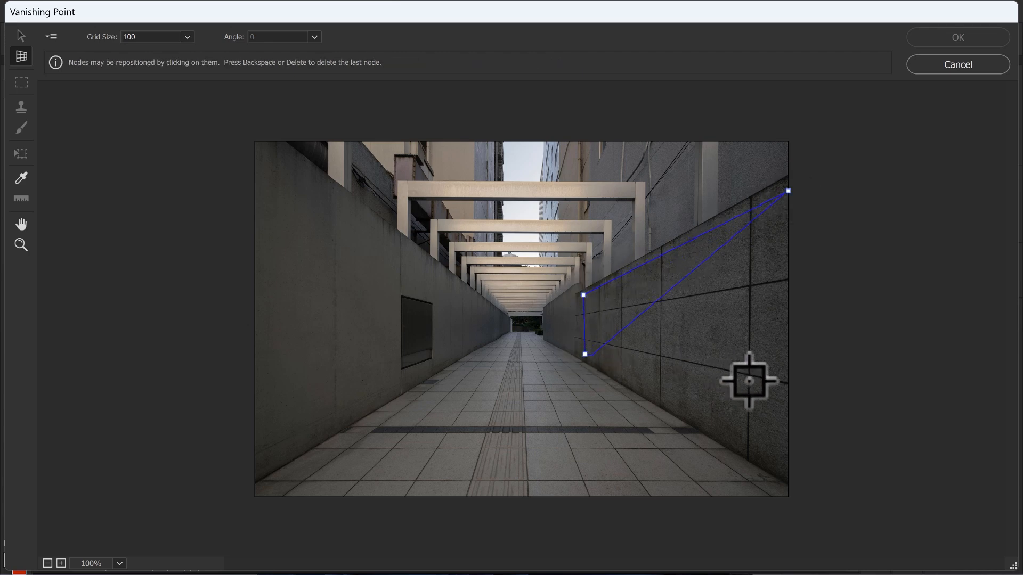
left_click(787, 457)
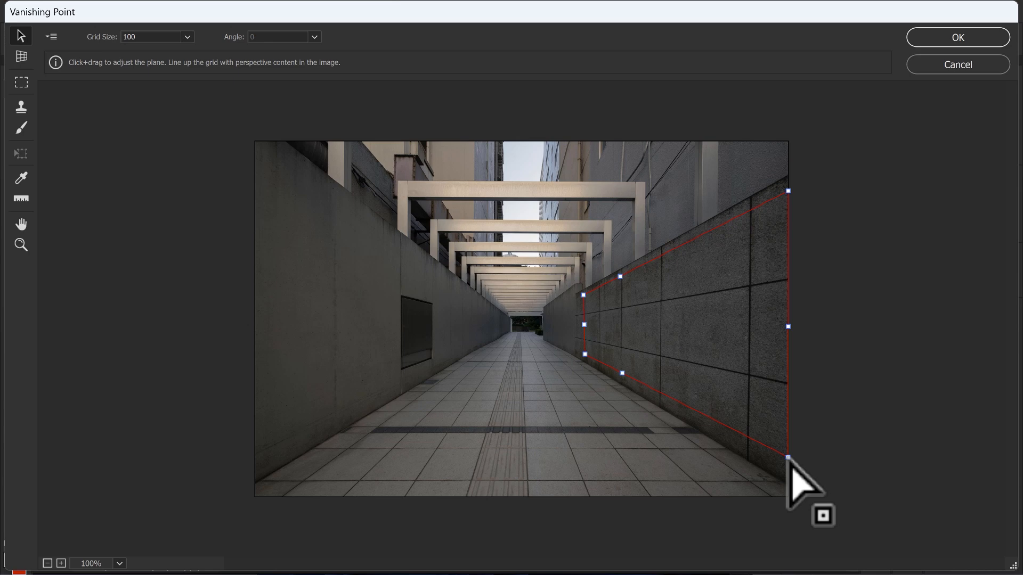
Adjust the wall plane's lower front corner and upper far corner to match the wall's perspective with a valid grid.
left_click_drag(788, 457, 790, 433)
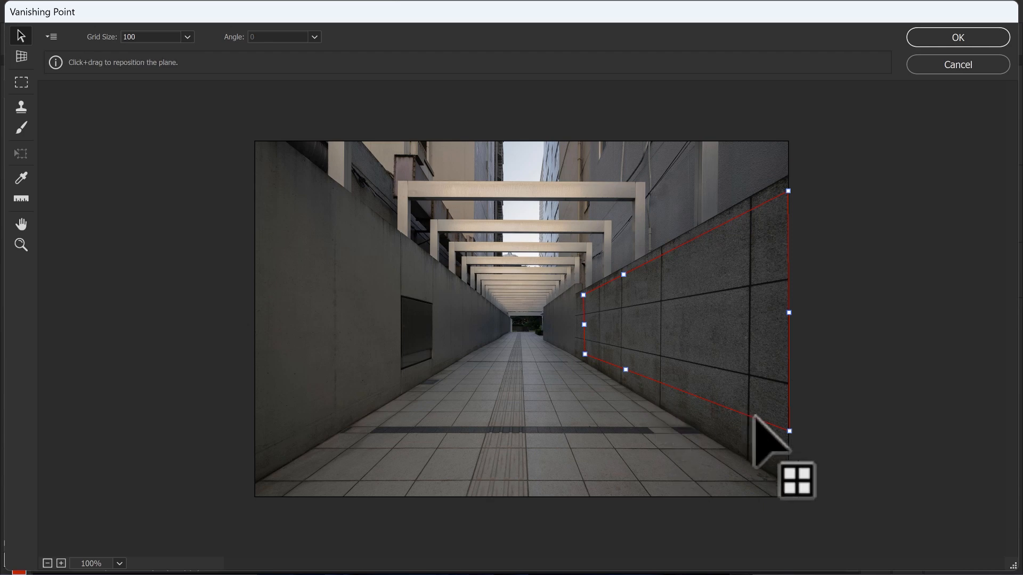
left_click_drag(789, 431, 789, 459)
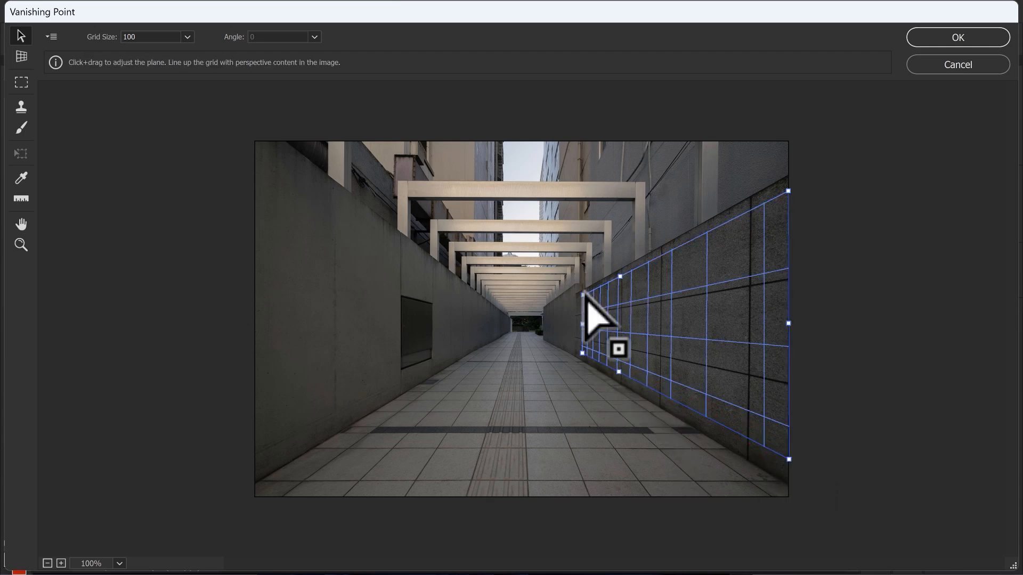
left_click_drag(584, 294, 586, 294)
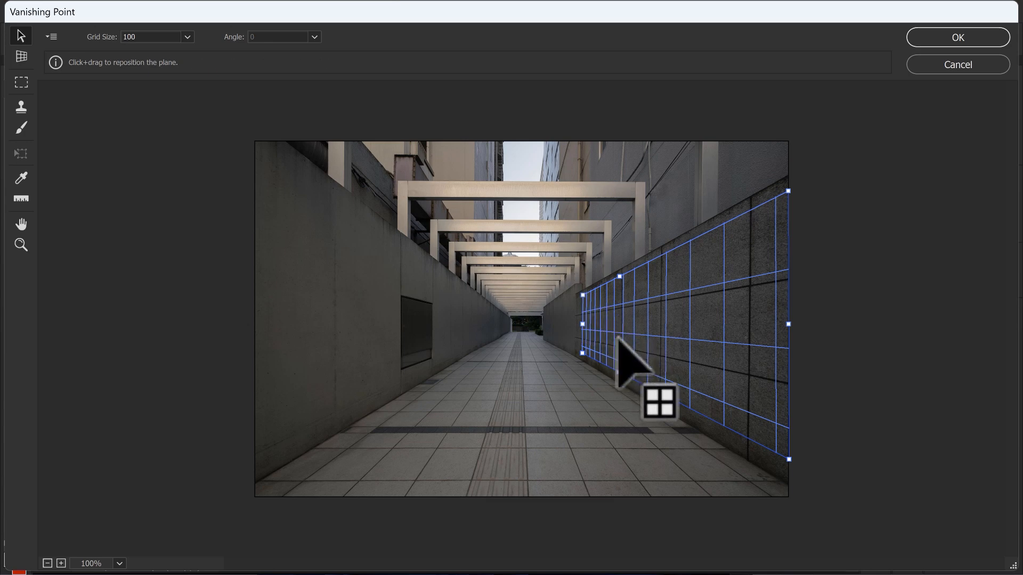
Paste the copied SIMPLIFIED text and place it inside the perspective plane on the right-hand wall.
left_click(409, 410)
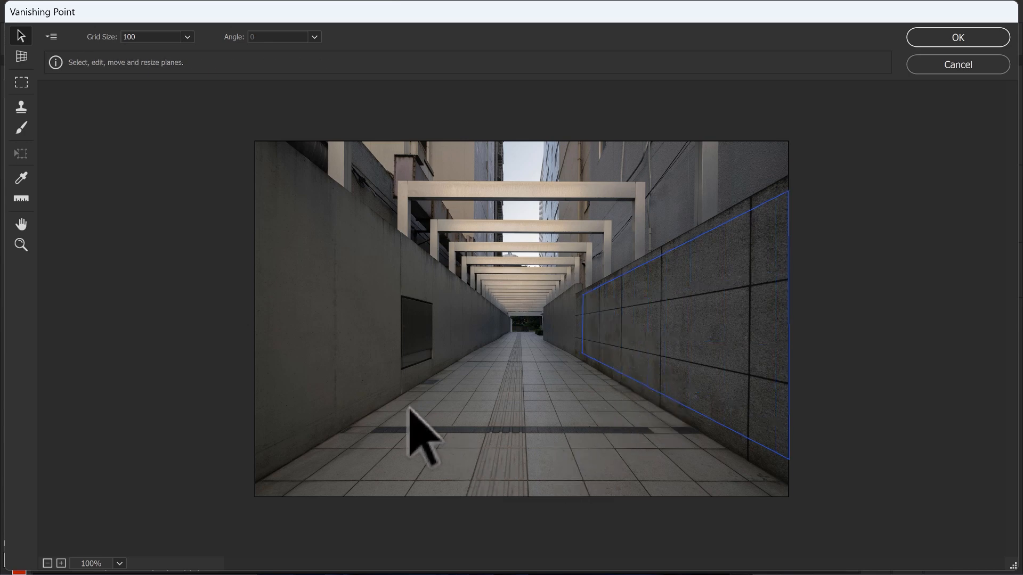
key("ctrl+v")
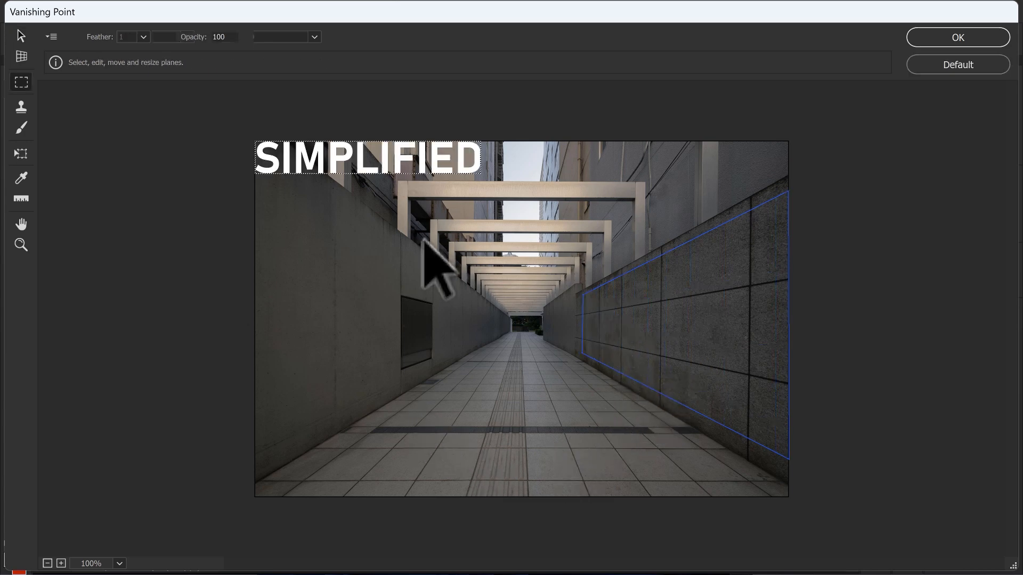
left_click_drag(395, 164, 650, 314)
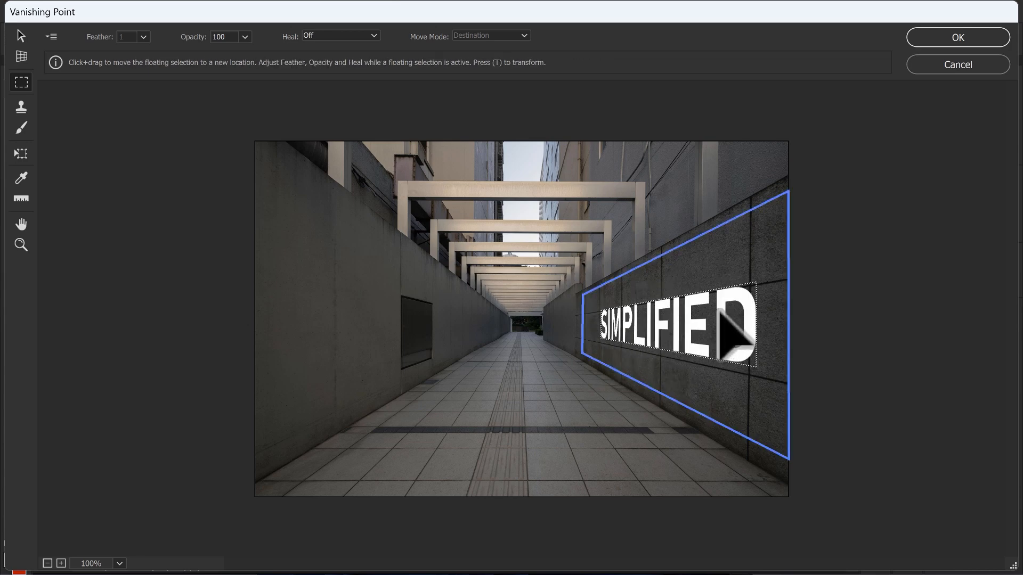
Transform the pasted text to scale and position it within the wall plane, and apply the Vanishing Point filter.
key("t")
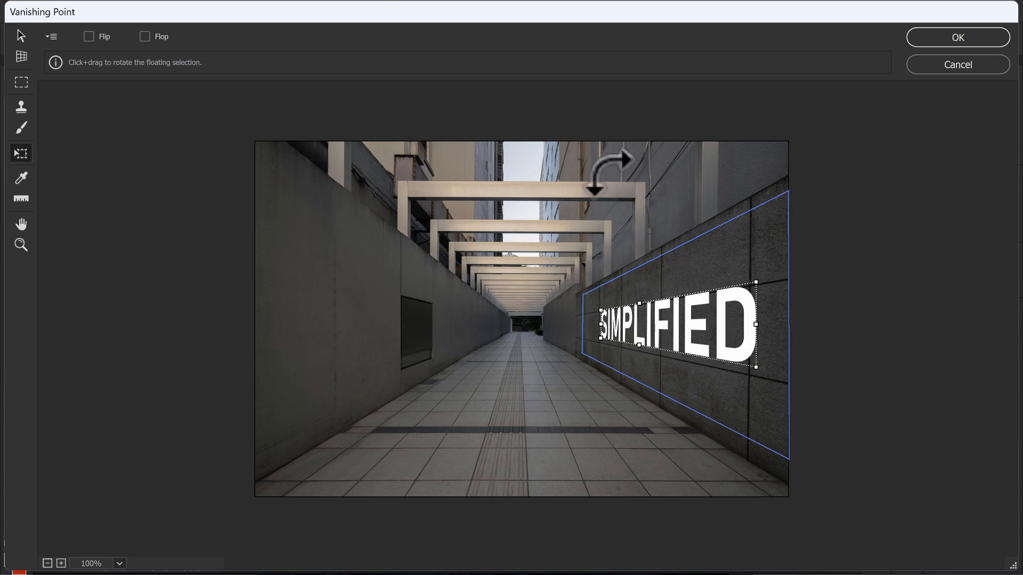
left_click_drag(757, 276, 777, 257)
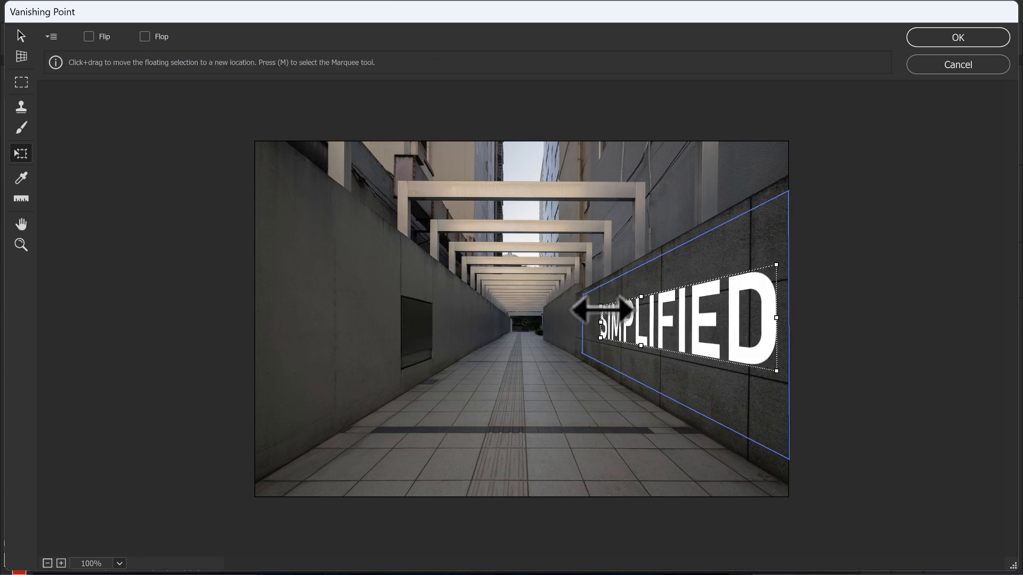
mouse_move(601, 308)
left_mouse_down()
mouse_move(581, 299)
mouse_move(594, 316)
mouse_move(615, 316)
left_mouse_up()
left_click_drag(776, 371, 782, 377)
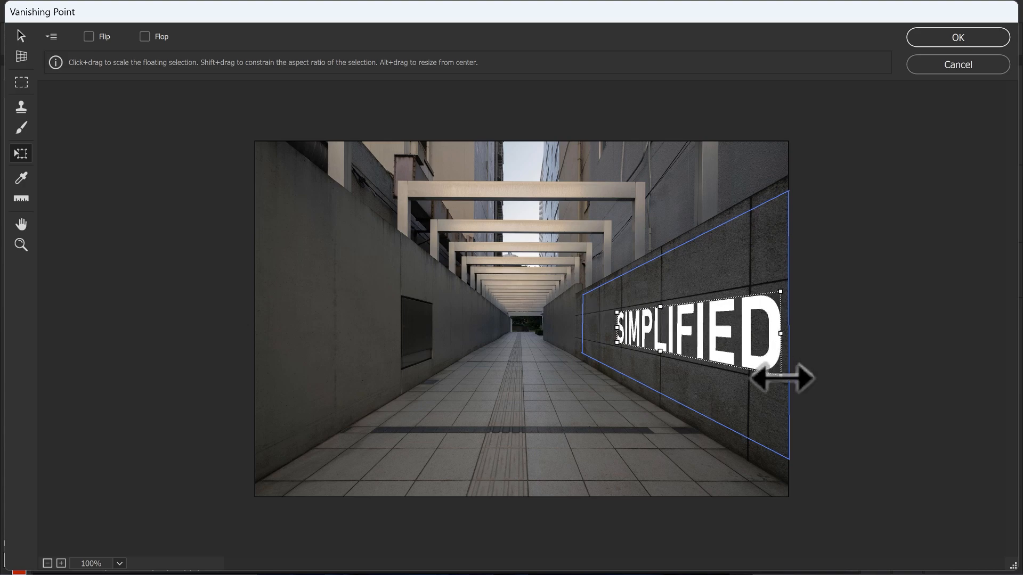
left_click(953, 37)
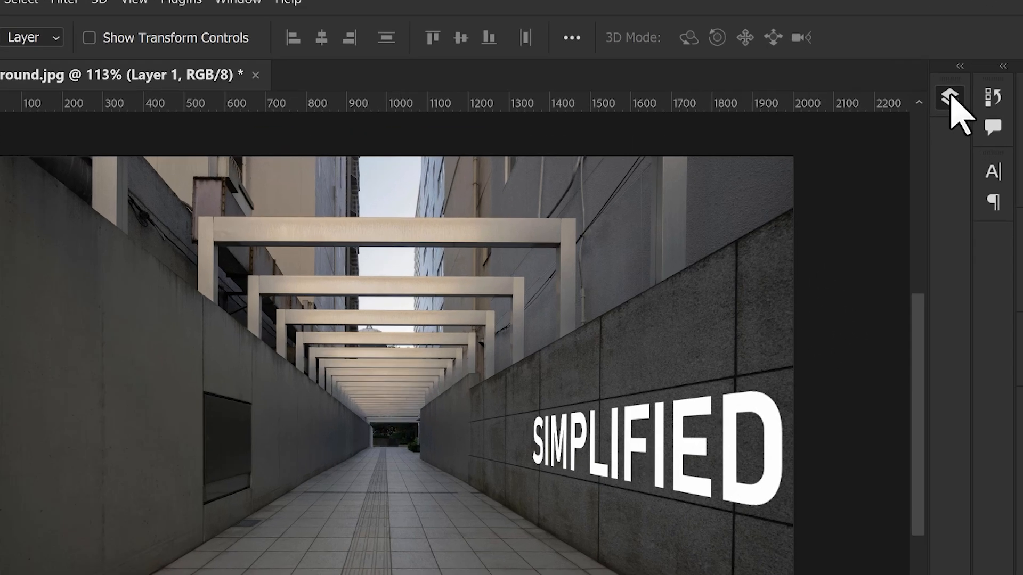
Toggle Layer 1's visibility off and on to compare the wall with and without the text.
left_click(875, 84)
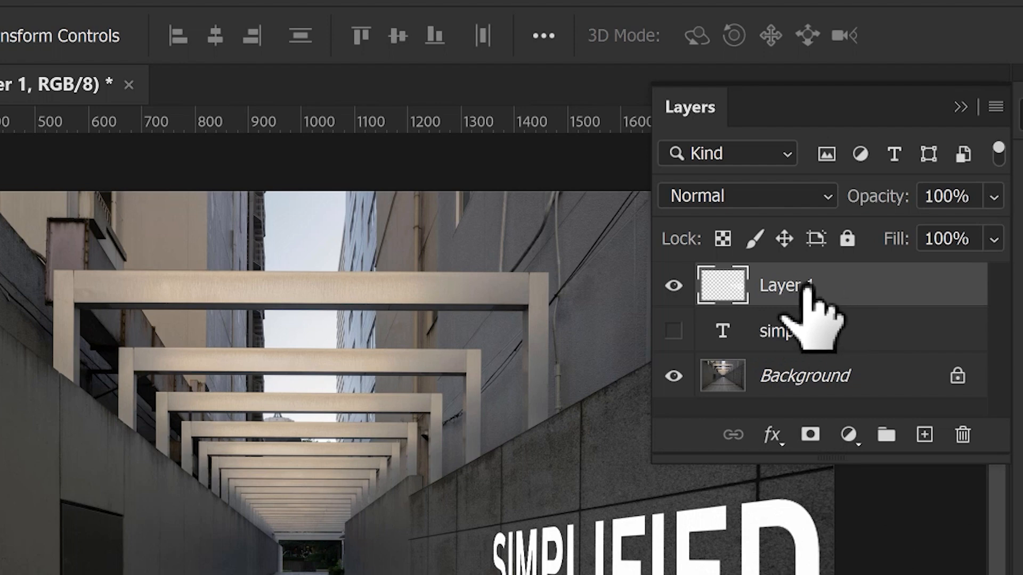
left_click(675, 286)
left_click(674, 286)
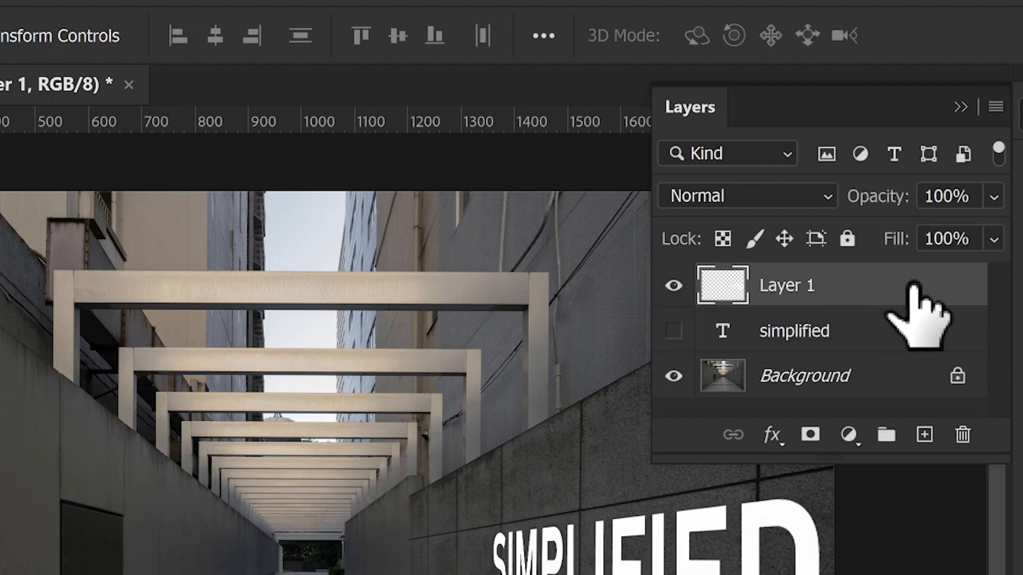
Blend Layer 1 into the wall using Blend If on Gray, with Underlying Layer sliders split to 0/32 and 140/167.
double_click(972, 290)
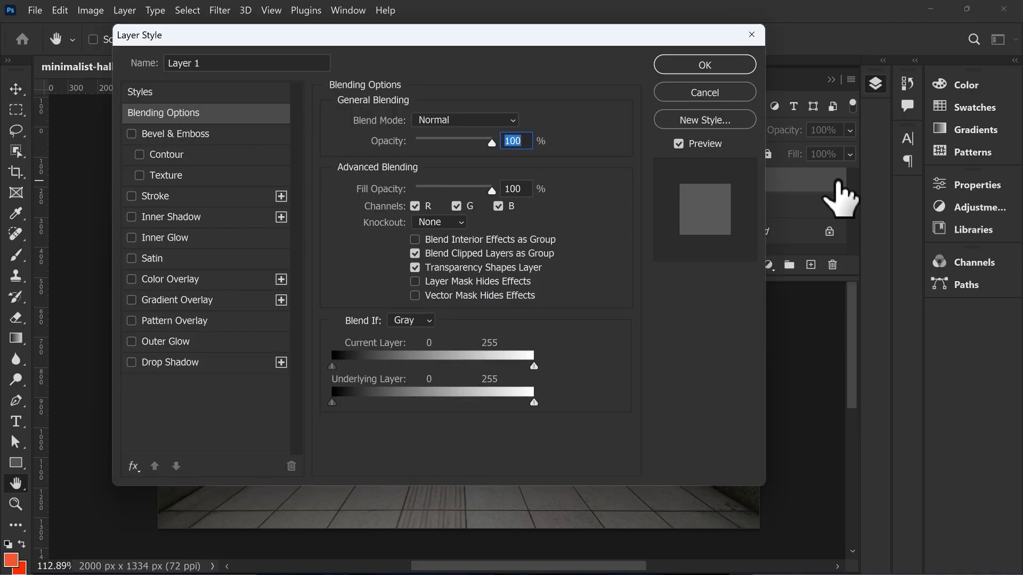
left_click_drag(554, 36, 454, 38)
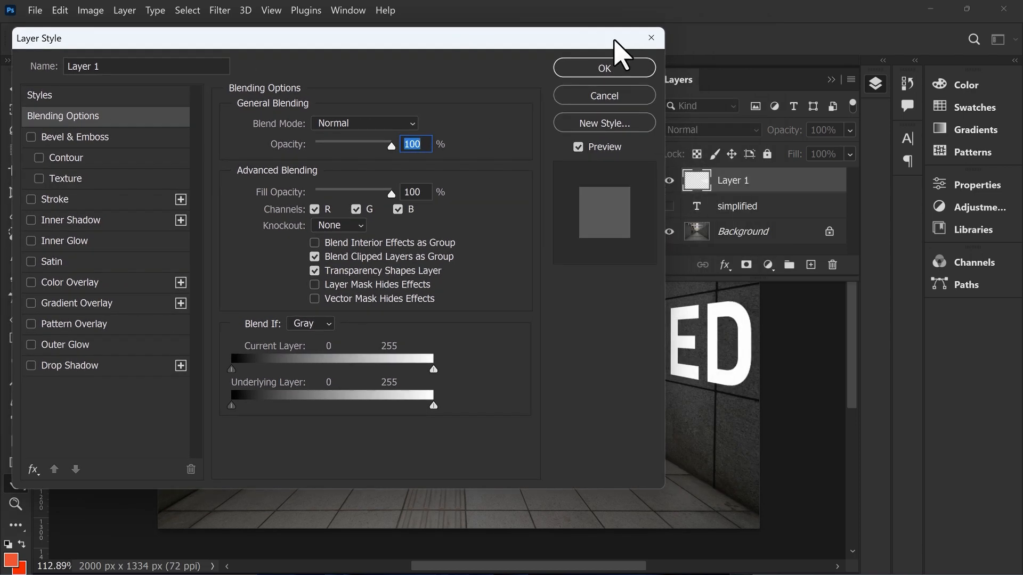
left_click_drag(614, 40, 489, 33)
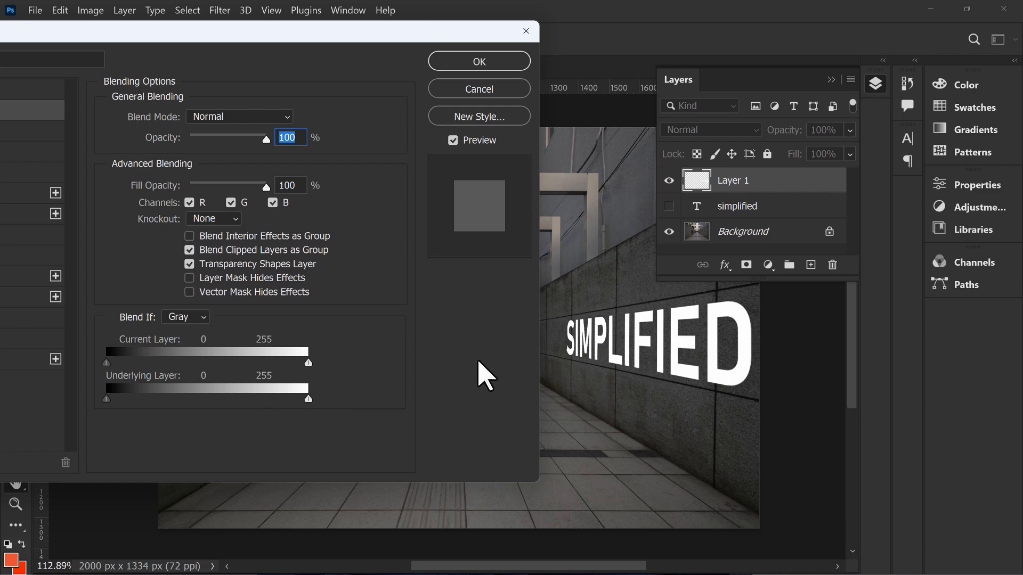
left_click_drag(308, 399, 308, 401)
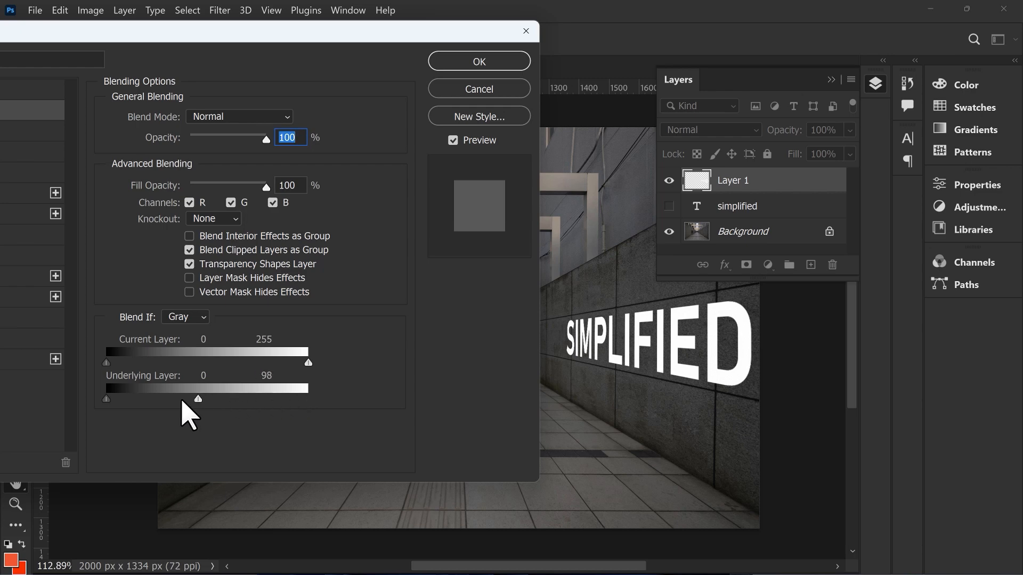
mouse_move(183, 403)
left_mouse_down()
mouse_move(137, 401)
mouse_move(164, 400)
left_mouse_up()
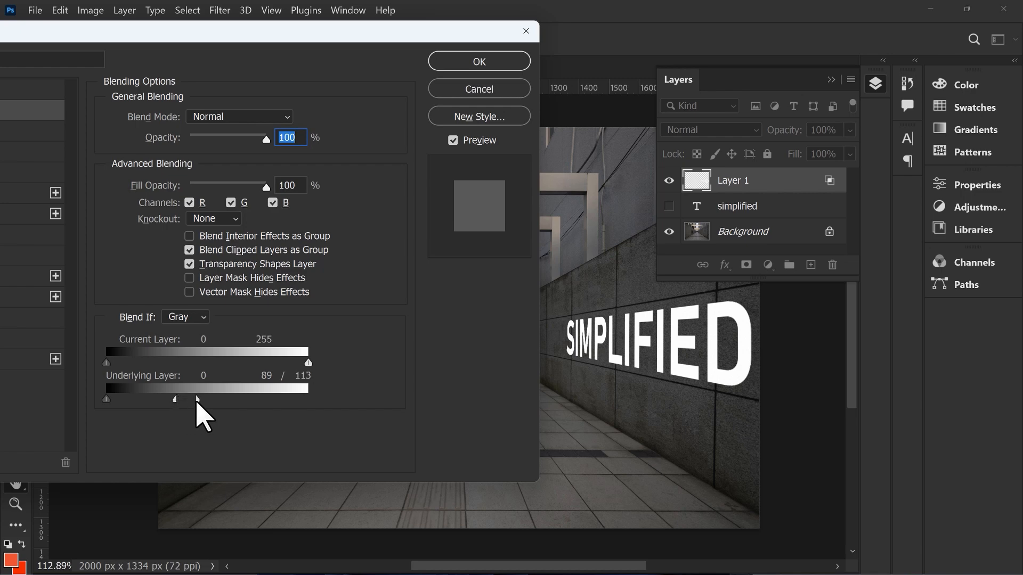
mouse_move(154, 402)
left_mouse_down()
mouse_move(144, 402)
mouse_move(195, 401)
mouse_move(141, 399)
left_mouse_up()
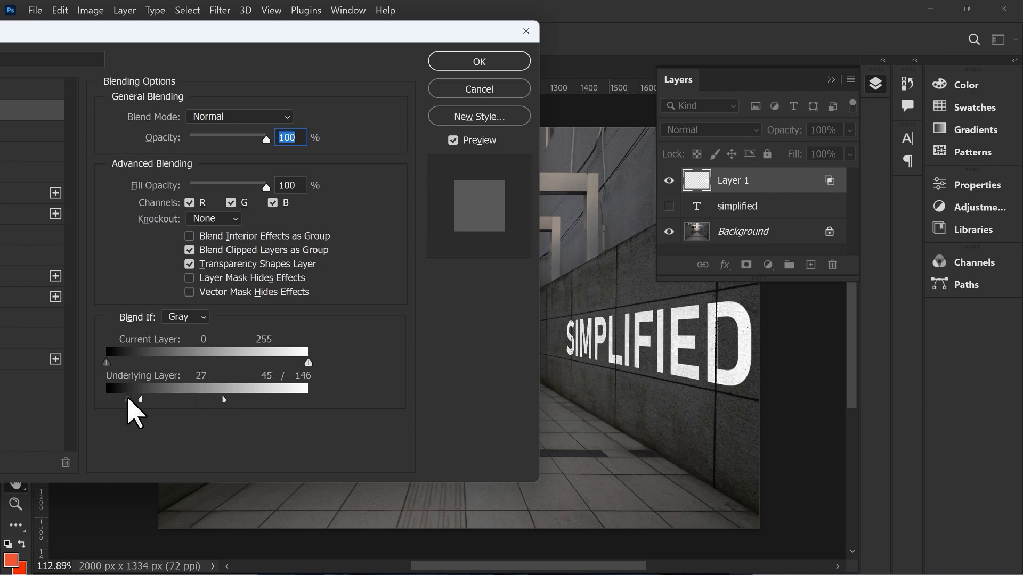
mouse_move(141, 399)
left_mouse_down()
mouse_move(181, 400)
mouse_move(98, 397)
mouse_move(163, 400)
mouse_move(133, 400)
left_mouse_up()
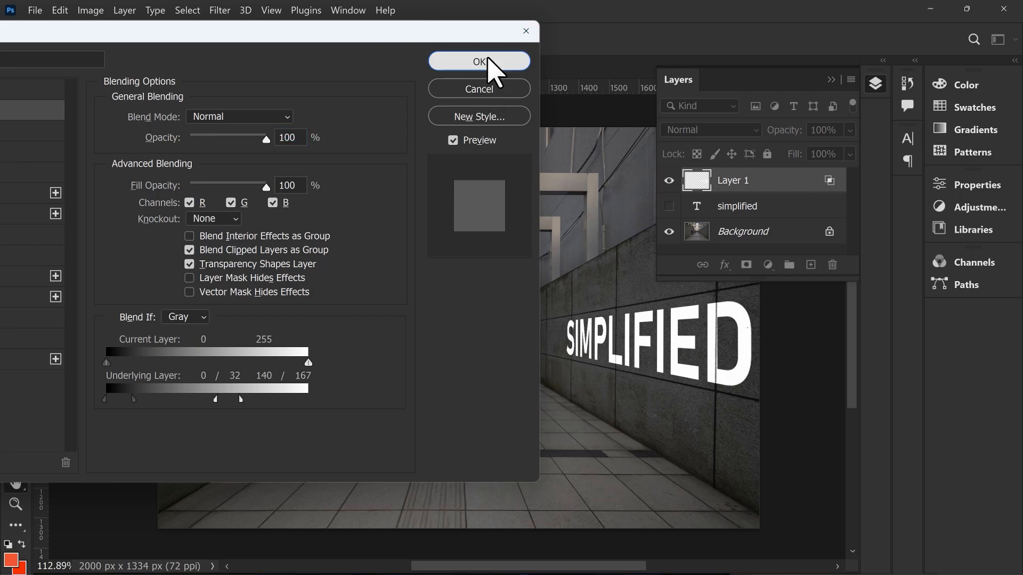
left_click(488, 62)
scroll(474, 322, "down", 4)
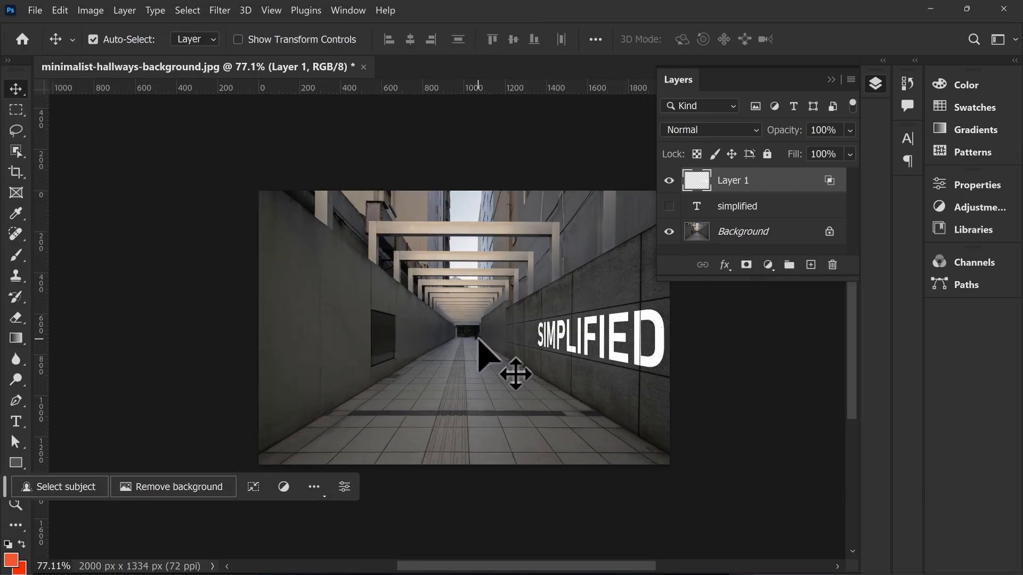